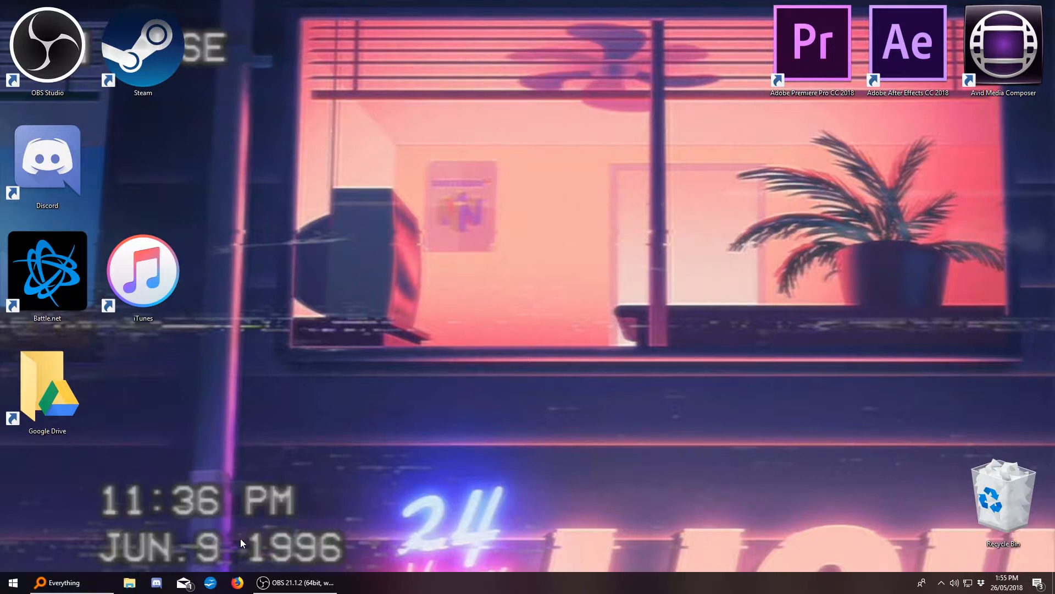
# Step: Look up Adobe's Premiere Pro CC product page in the Firefox browser and close it after viewing
pyautogui.click(237, 583)
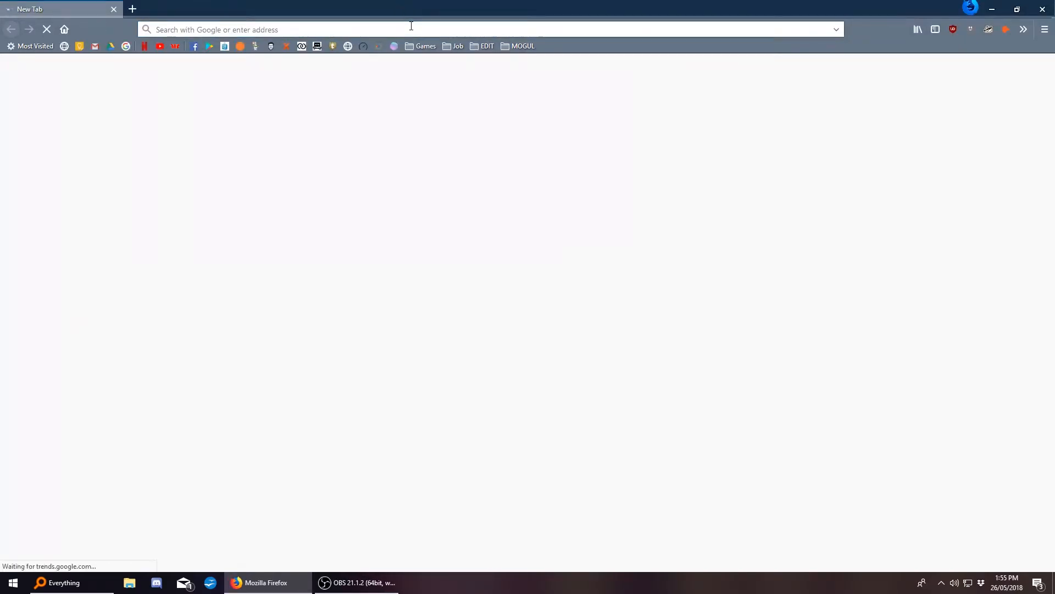
pyautogui.write('adob')
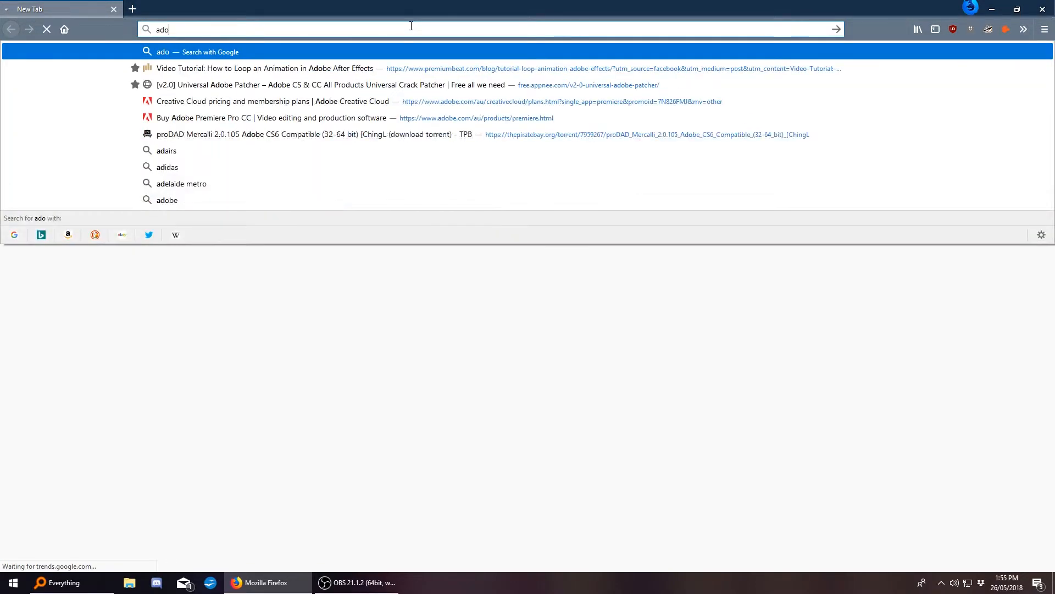
pyautogui.click(236, 116)
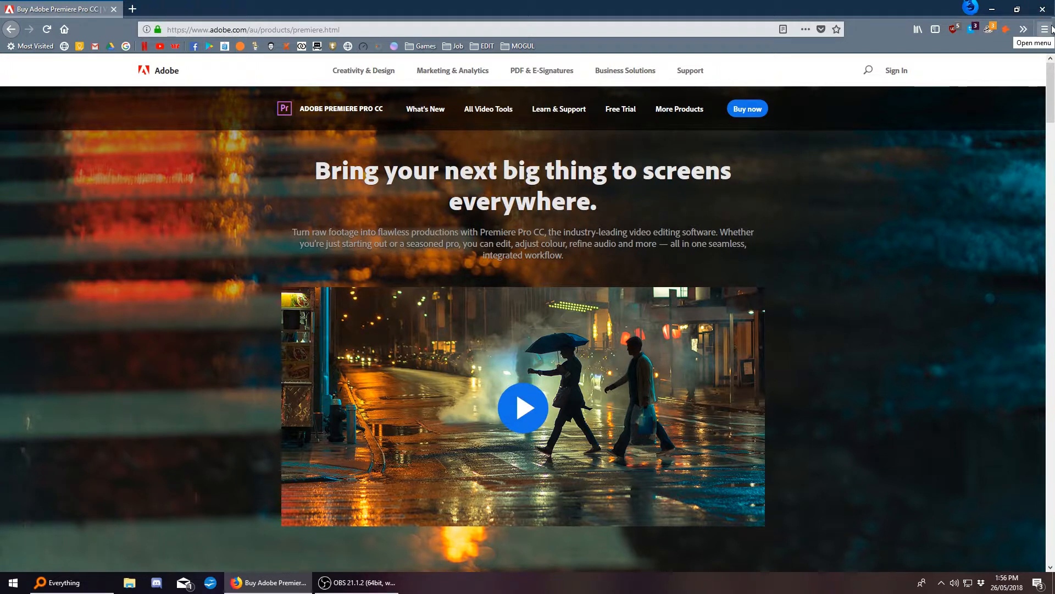
pyautogui.click(1043, 9)
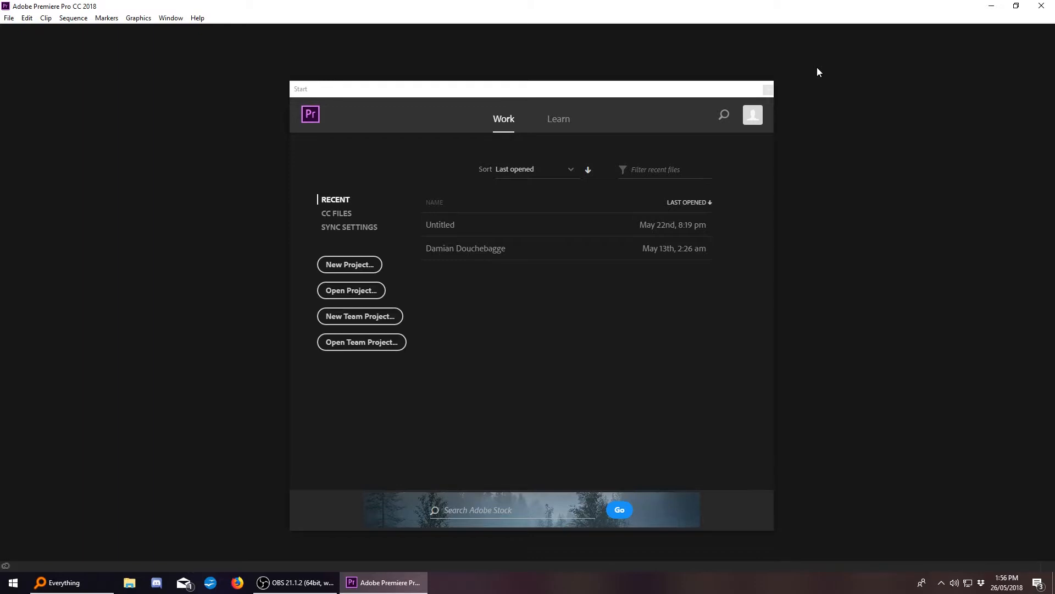
# Step: View the Learn tutorials on the Premiere Pro start screen and return to the recent projects
pyautogui.click(569, 124)
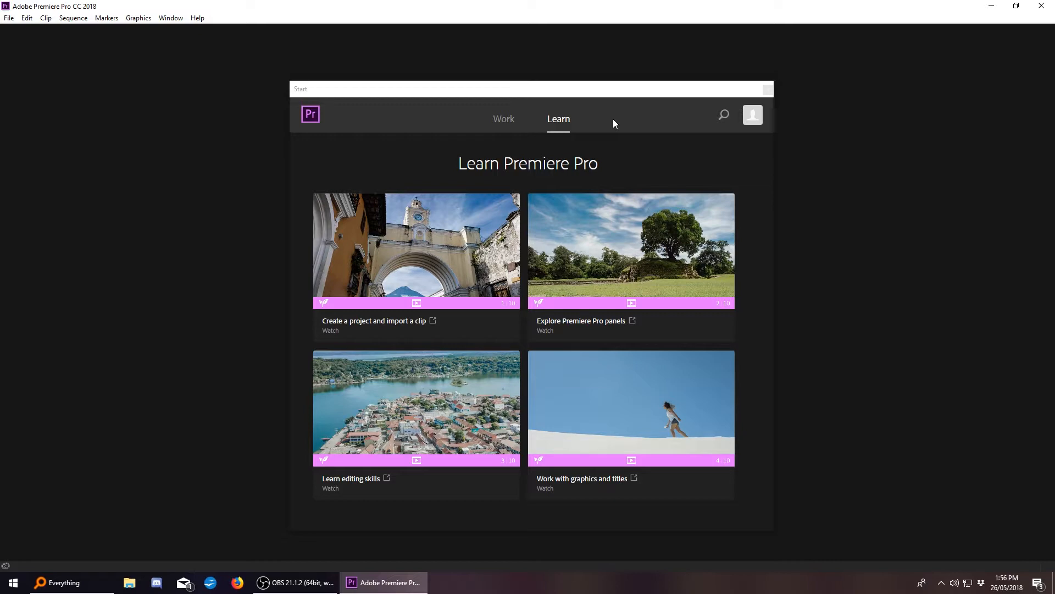
pyautogui.click(509, 121)
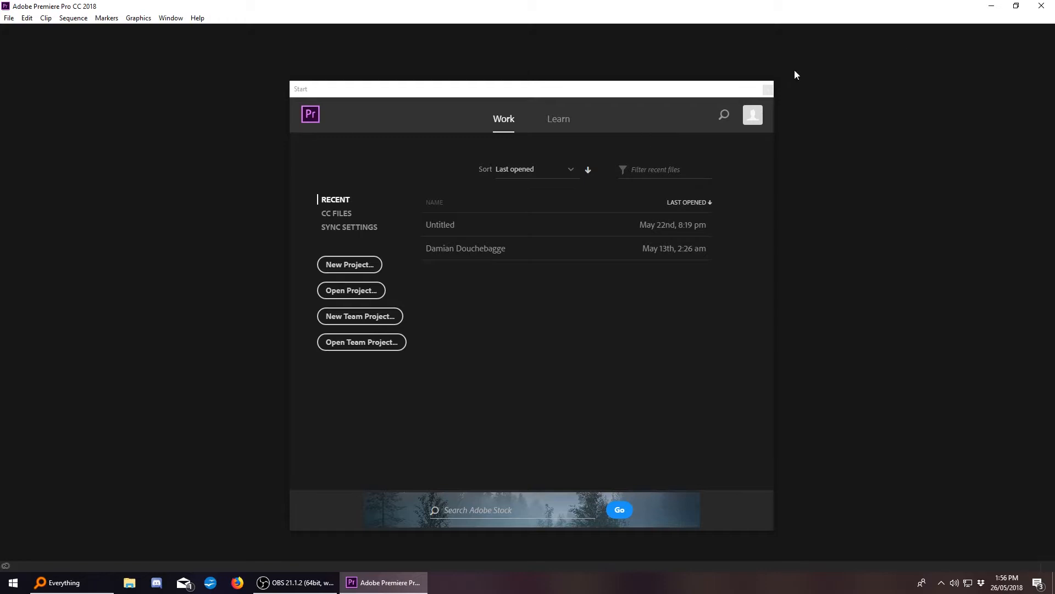
pyautogui.click(1043, 6)
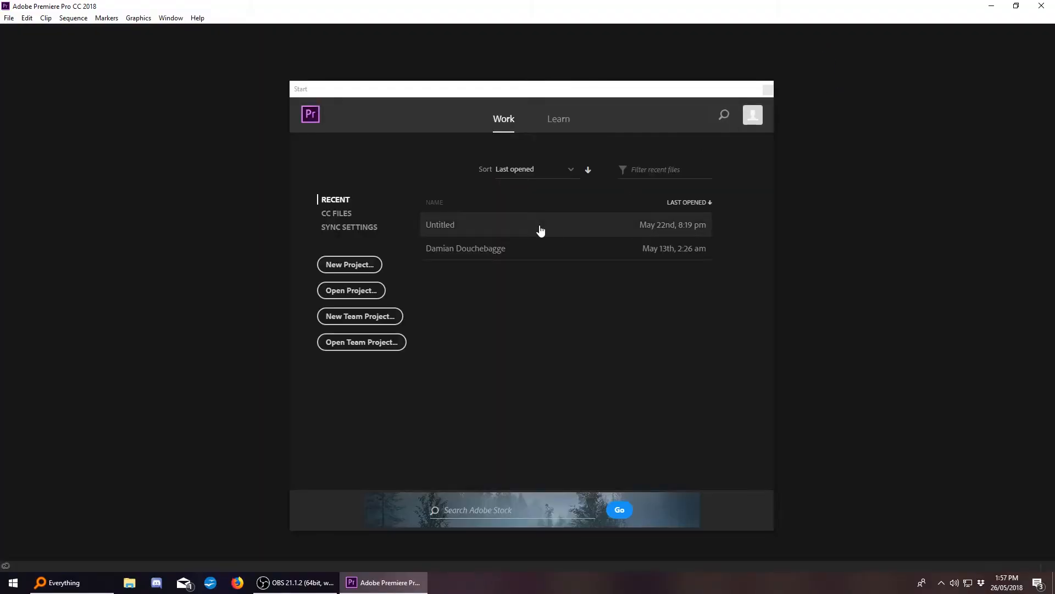
# Step: Start a new project and name it BLACK AND WHITE
pyautogui.click(355, 264)
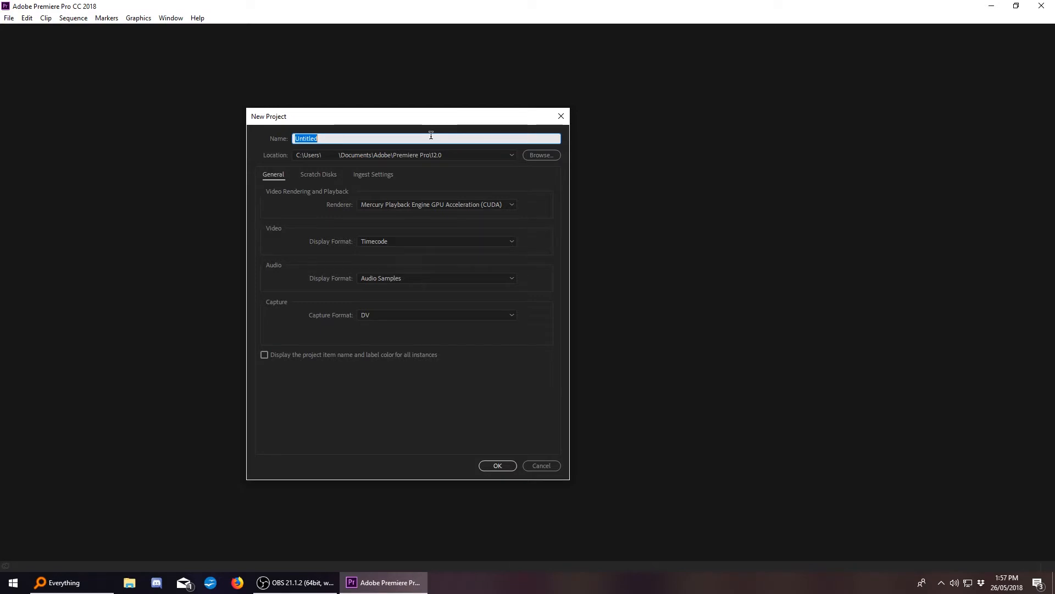
pyautogui.write('Blac')
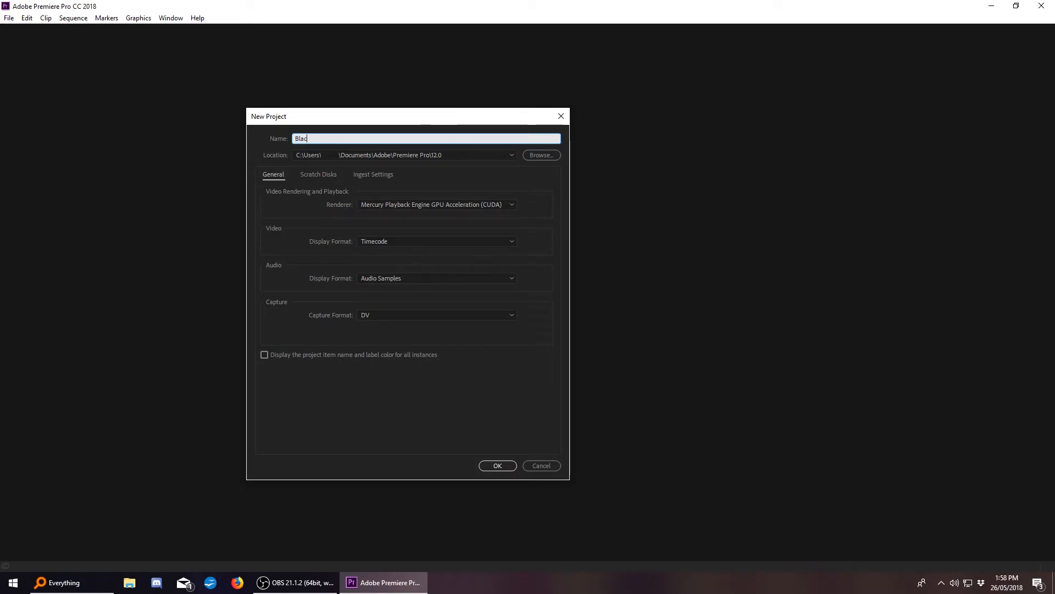
pyautogui.write('k and white')
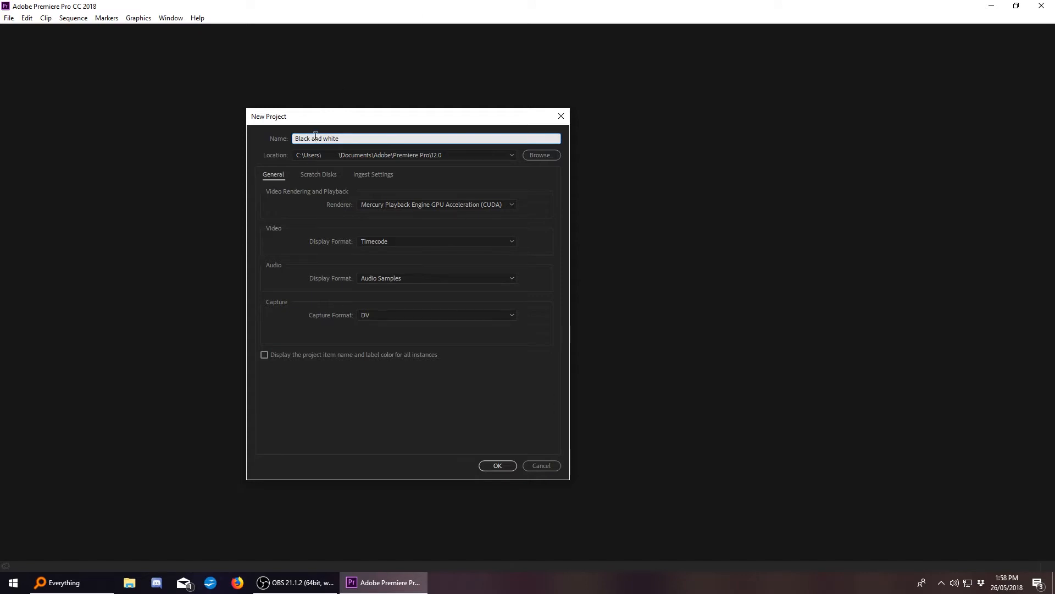
pyautogui.moveTo(315, 137); pyautogui.dragTo(211, 120)
pyautogui.write('A')
pyautogui.write('W')
pyautogui.write('BLACK')
pyautogui.write(' AND WHITE')
# Step: Create the project with Desktop as its location and decline opening the Audio Hardware preferences
pyautogui.click(541, 157)
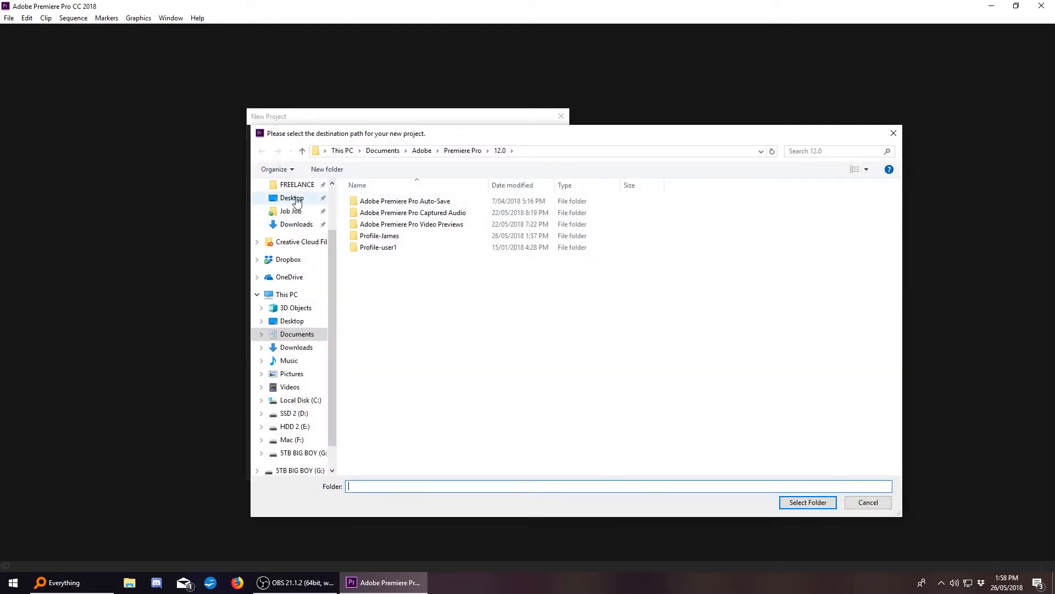
pyautogui.click(297, 200)
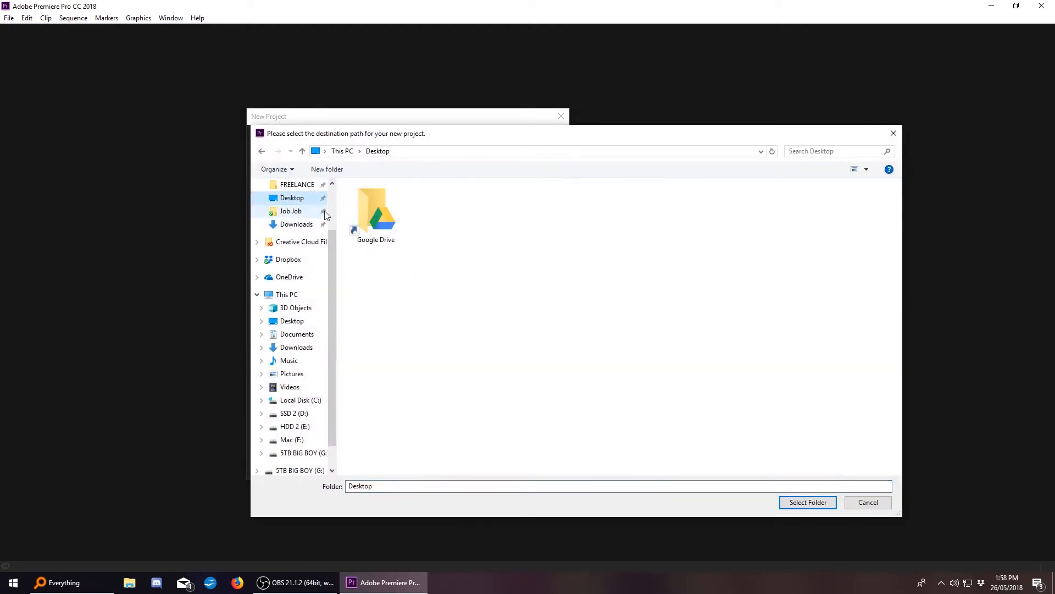
pyautogui.click(816, 502)
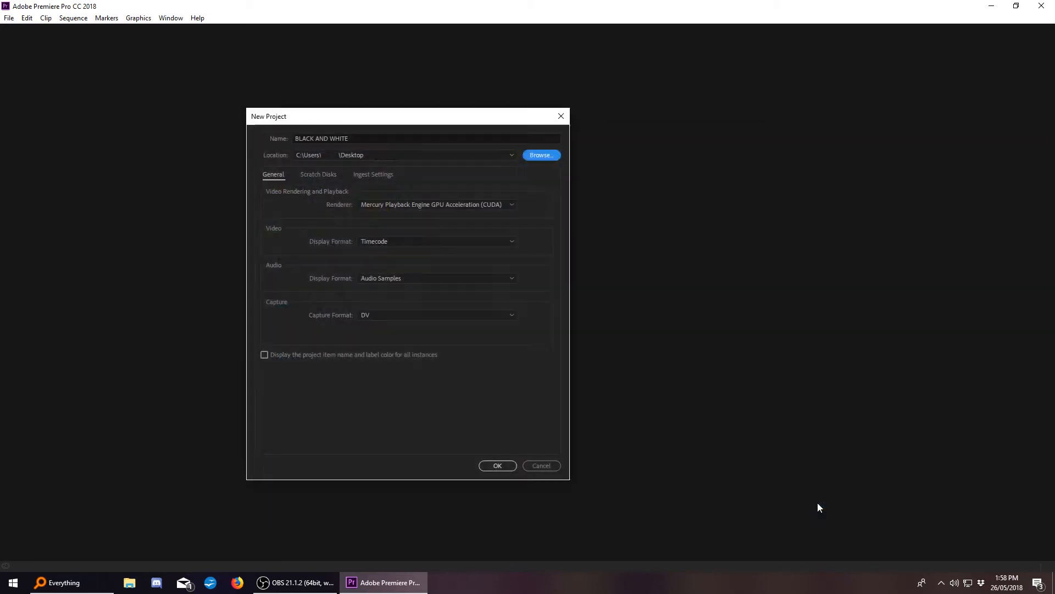
pyautogui.click(504, 468)
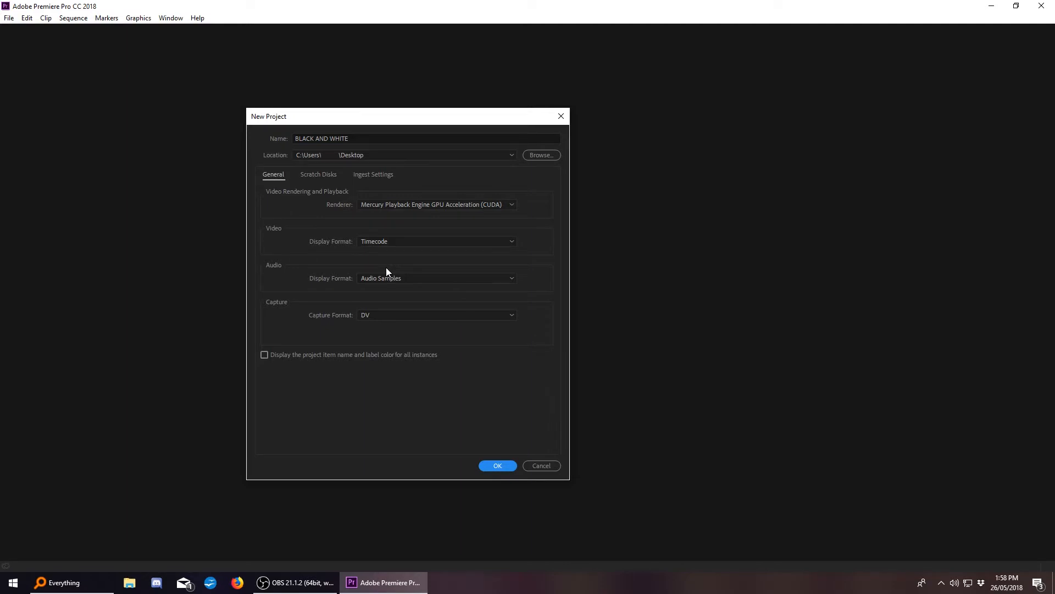
pyautogui.click(492, 467)
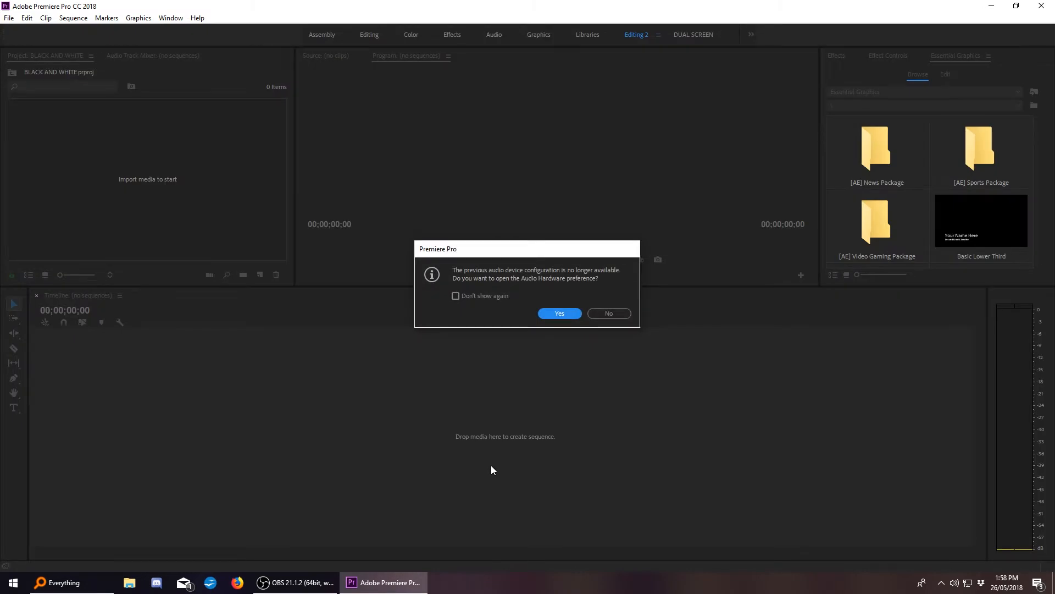
pyautogui.click(616, 314)
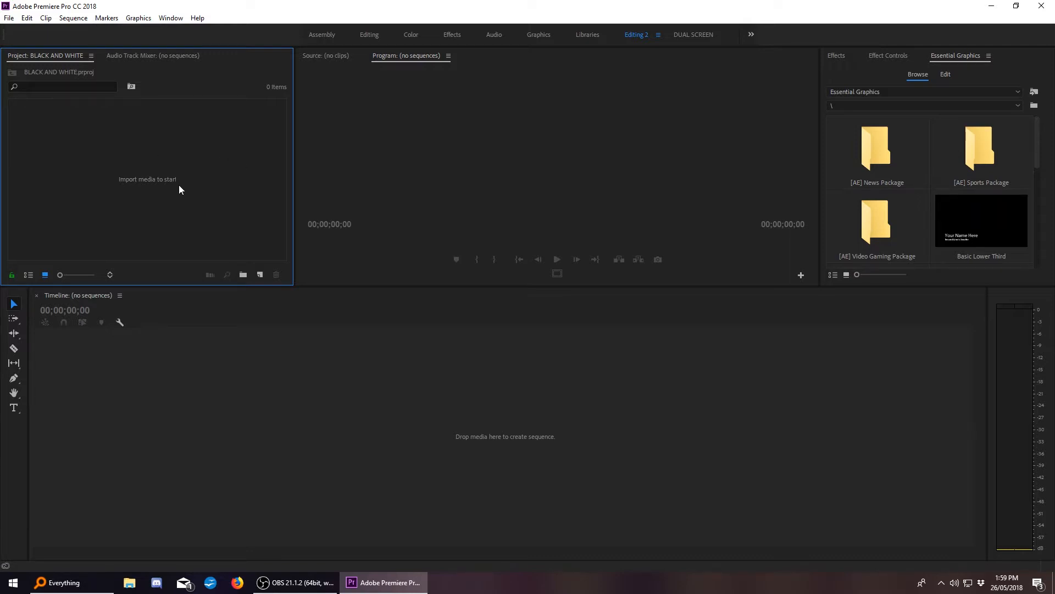
pyautogui.rightClick(255, 171)
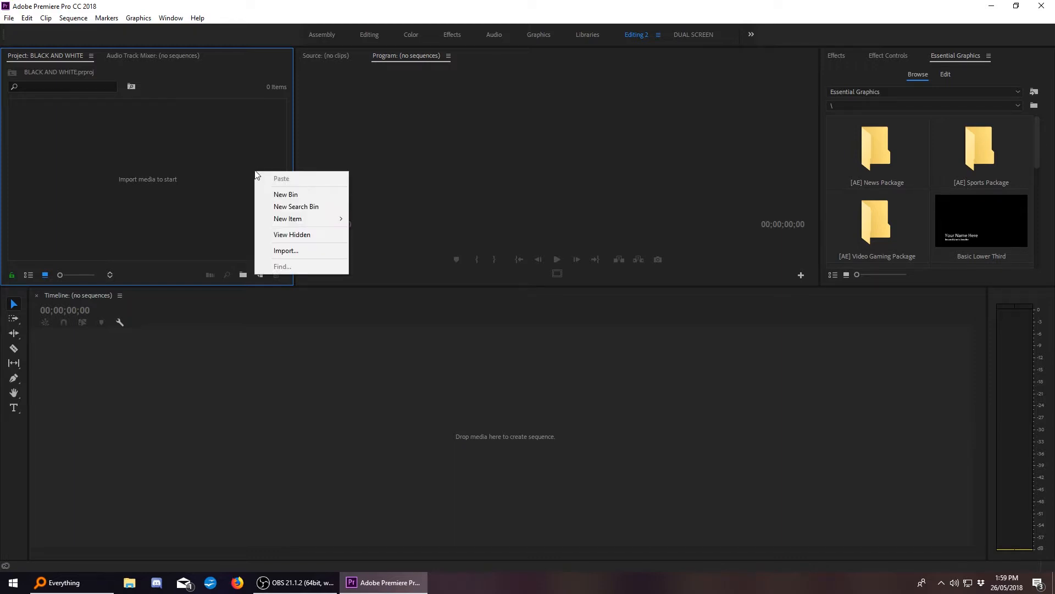
pyautogui.click(87, 173)
pyautogui.rightClick(87, 172)
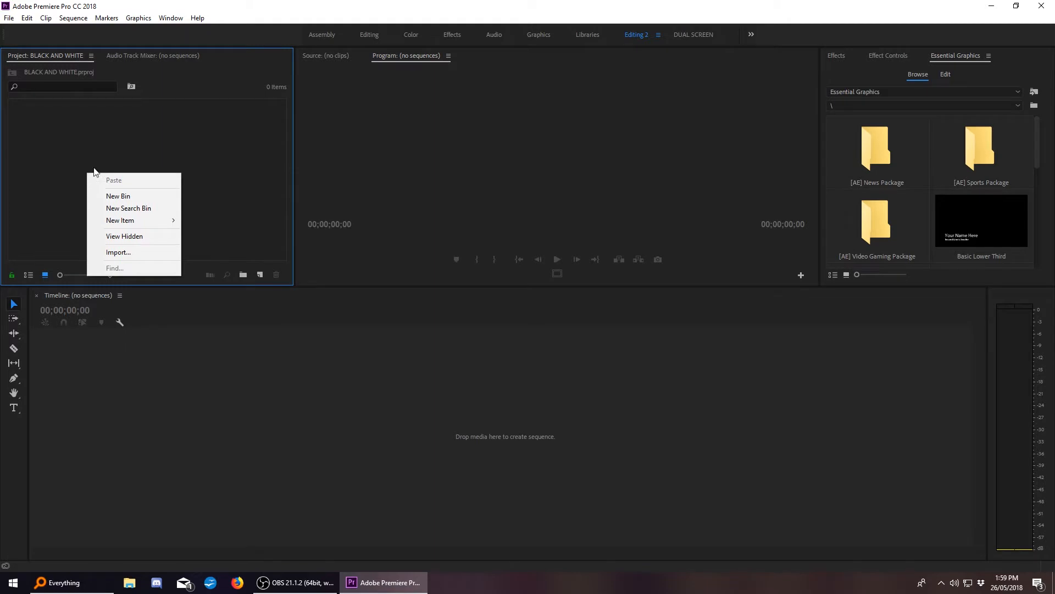
pyautogui.click(148, 116)
pyautogui.rightClick(147, 117)
pyautogui.rightClick(131, 219)
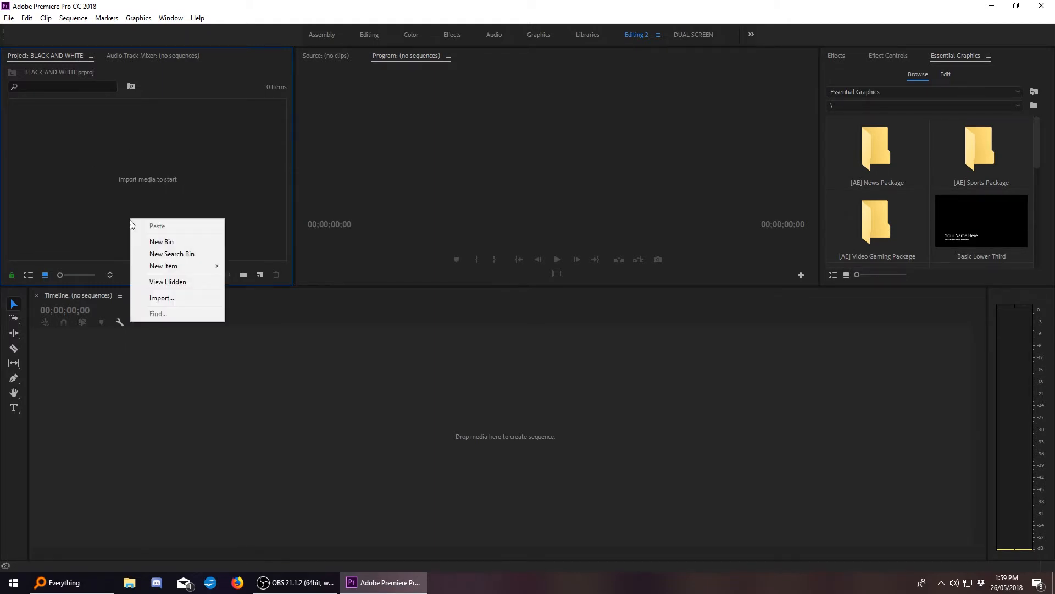
# Step: Import the video clip MVI_6799.mov from the Original Media folder into the project
pyautogui.rightClick(182, 168)
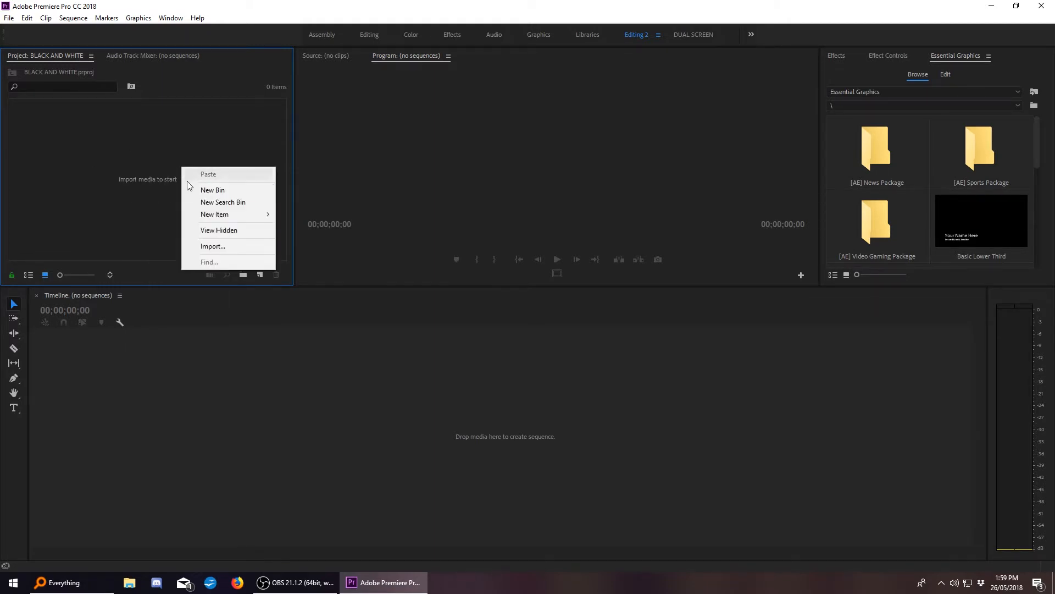
pyautogui.click(241, 246)
pyautogui.scroll(1, 64, 131)
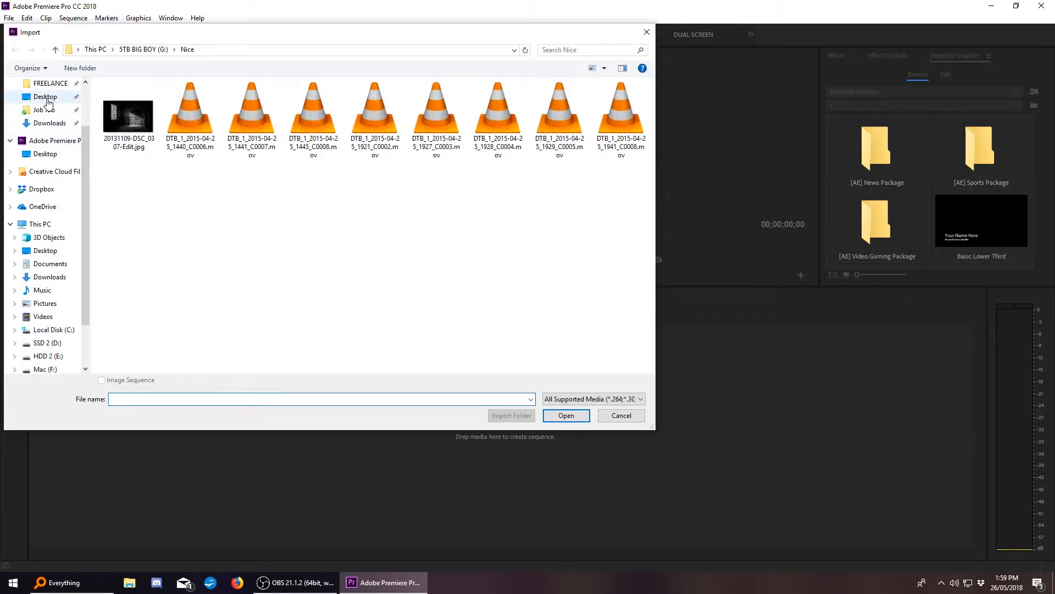
pyautogui.click(33, 86)
pyautogui.scroll(2, 54, 121)
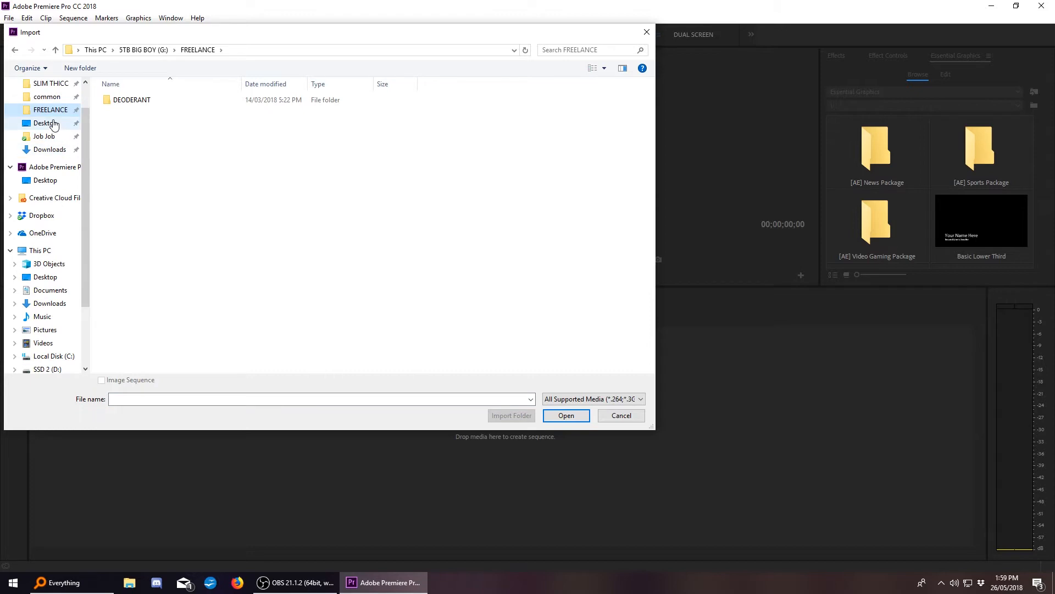
pyautogui.click(51, 117)
pyautogui.click(48, 106)
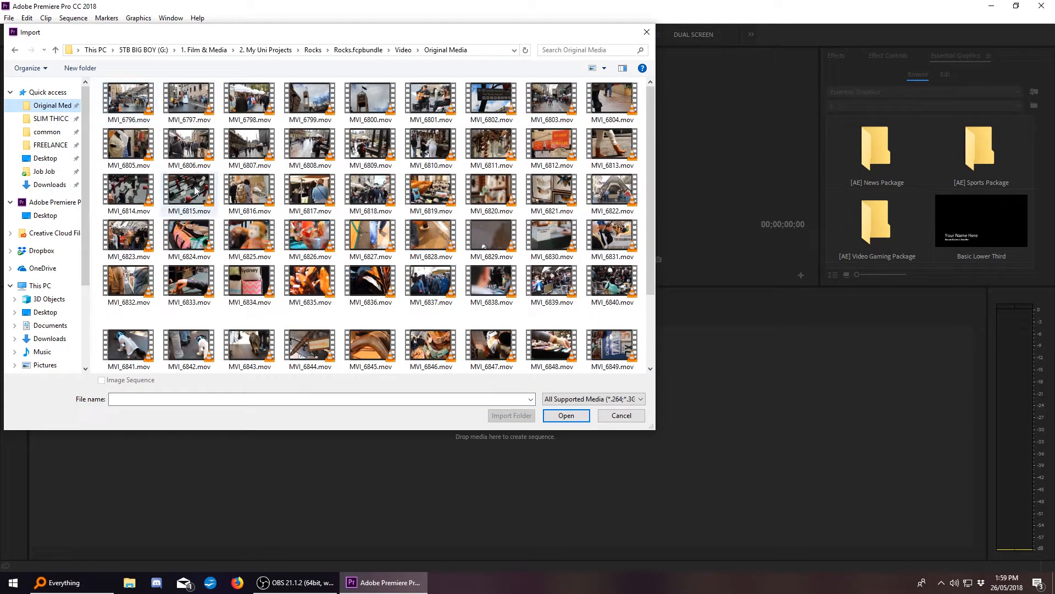
pyautogui.click(248, 236)
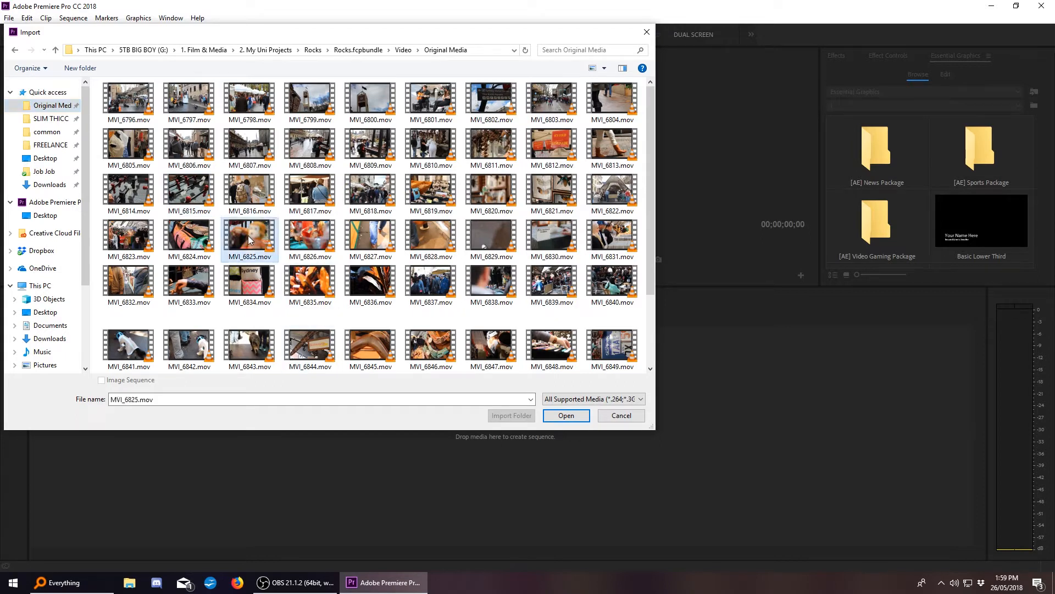
pyautogui.click(304, 106)
pyautogui.doubleClick(304, 107)
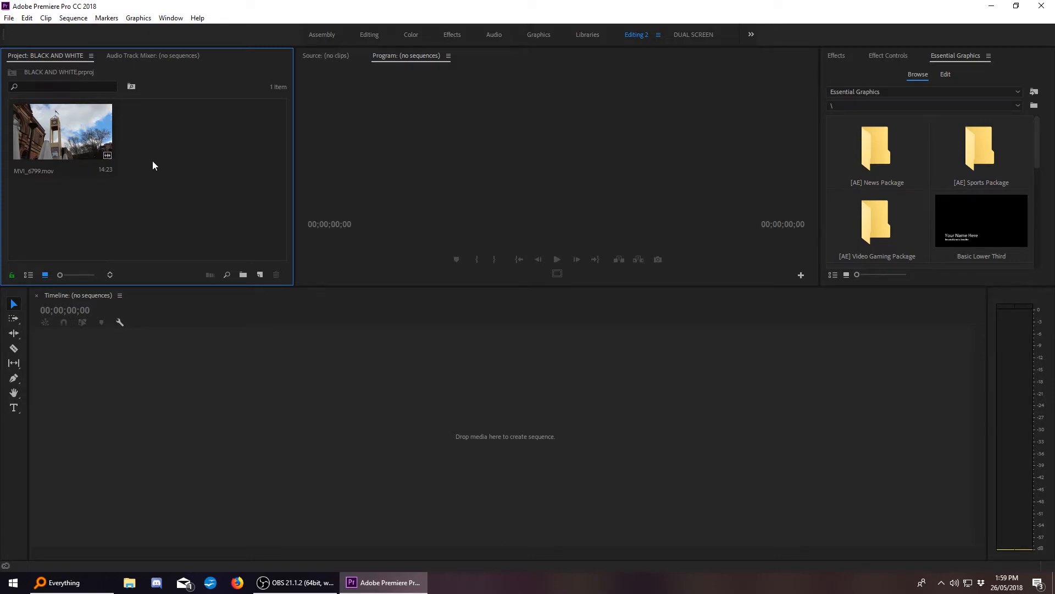
# Step: Review the new-sequence settings such as editing mode, timebase and frame size without creating the sequence
pyautogui.rightClick(172, 218)
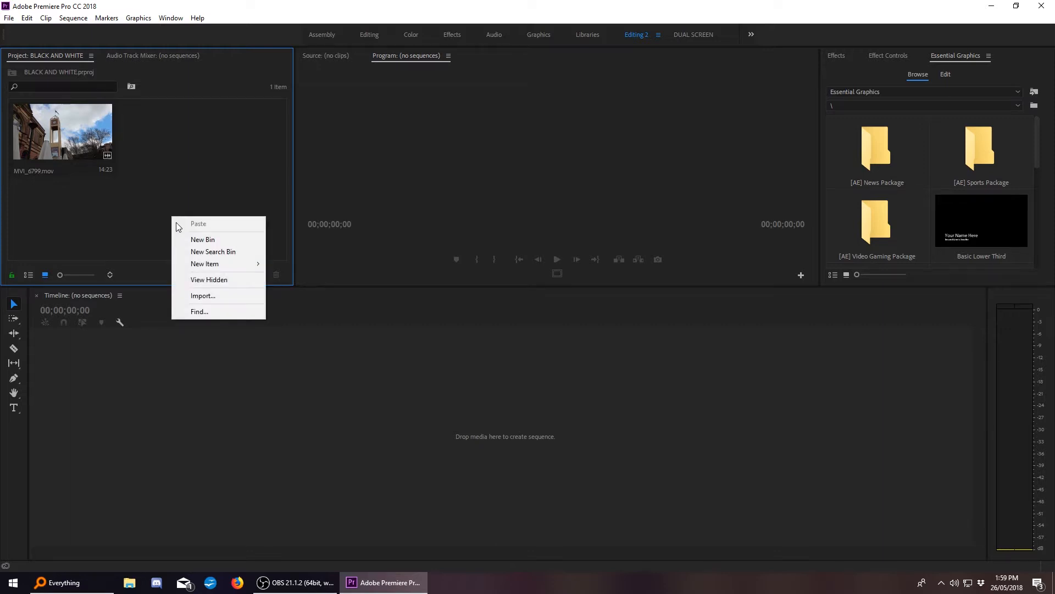
pyautogui.moveTo(216, 264)
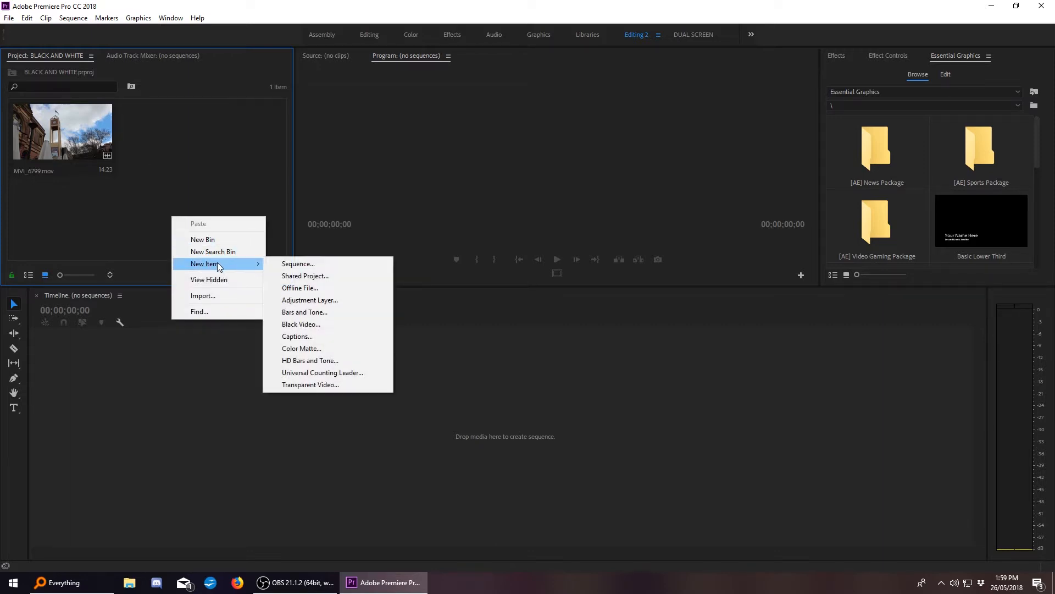
pyautogui.click(304, 266)
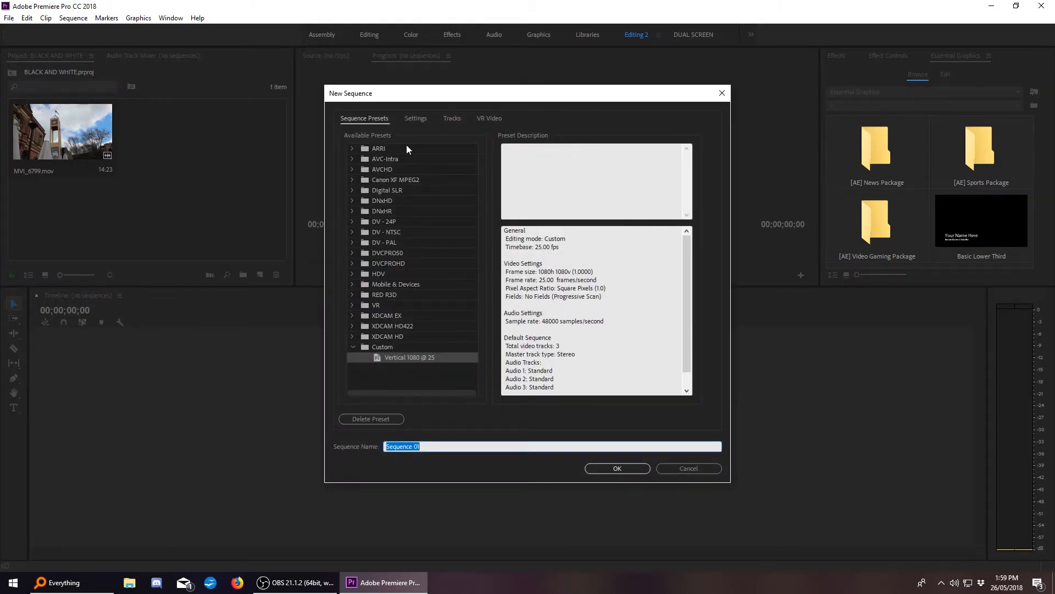
pyautogui.click(413, 119)
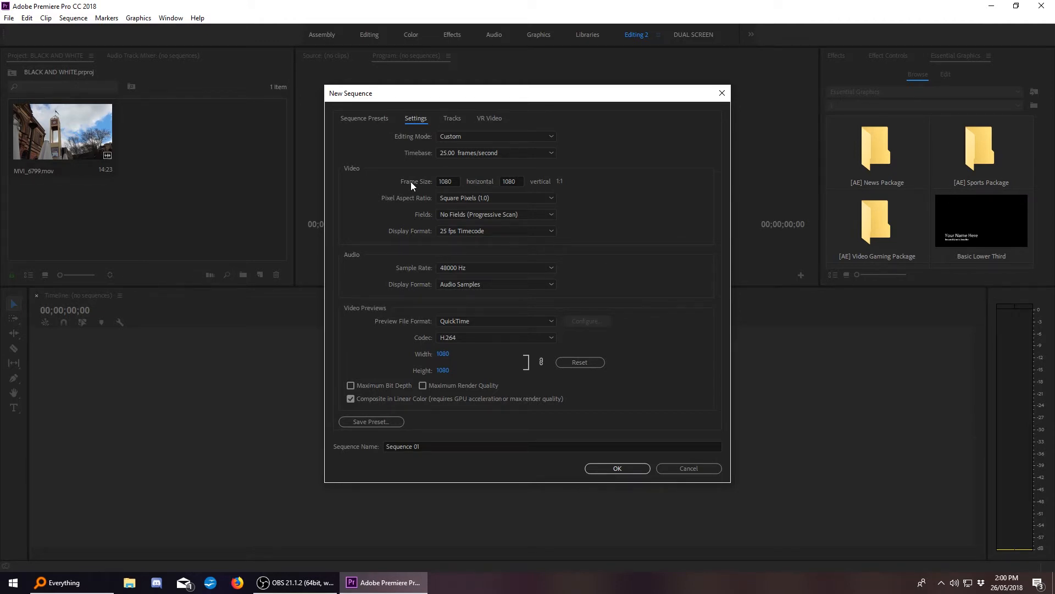
pyautogui.click(690, 476)
# Step: Create a sequence from MVI_6799.mov in the timeline and preview it with audio track A1 muted
pyautogui.moveTo(70, 127); pyautogui.dragTo(488, 428)
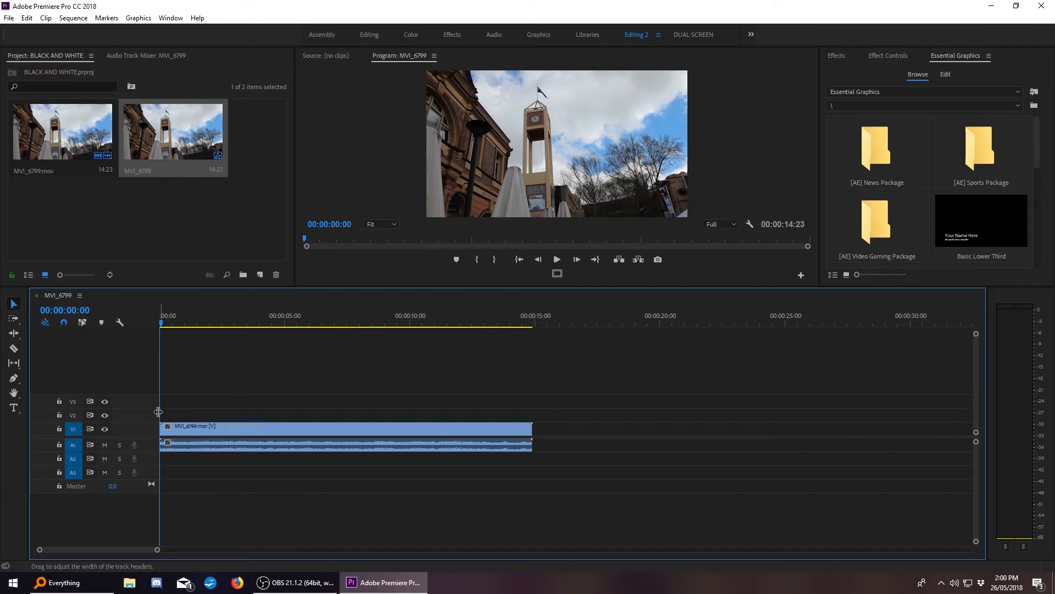
pyautogui.click(104, 445)
pyautogui.press('space')
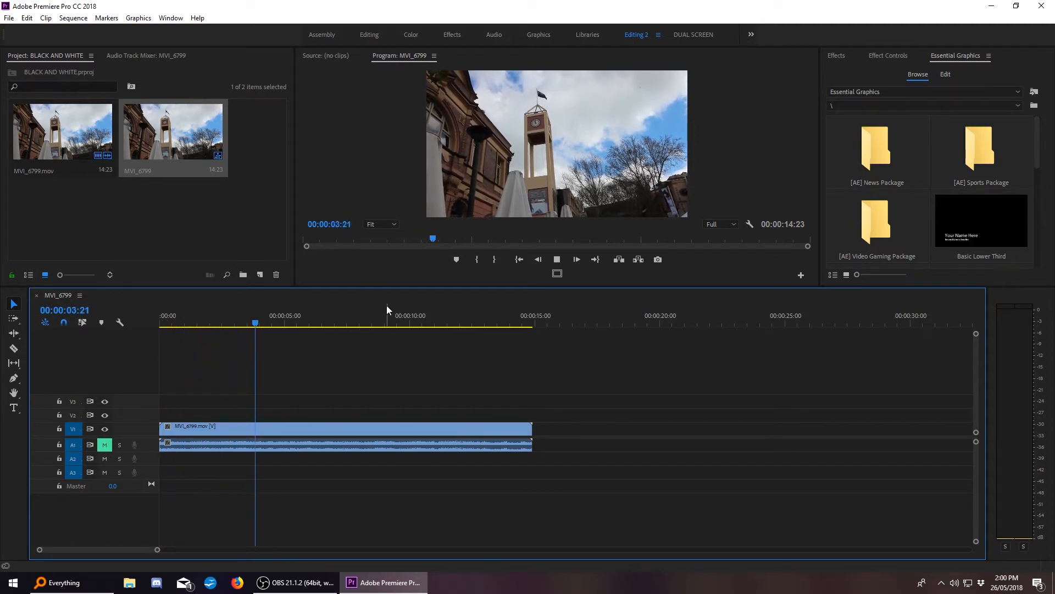
pyautogui.press('space')
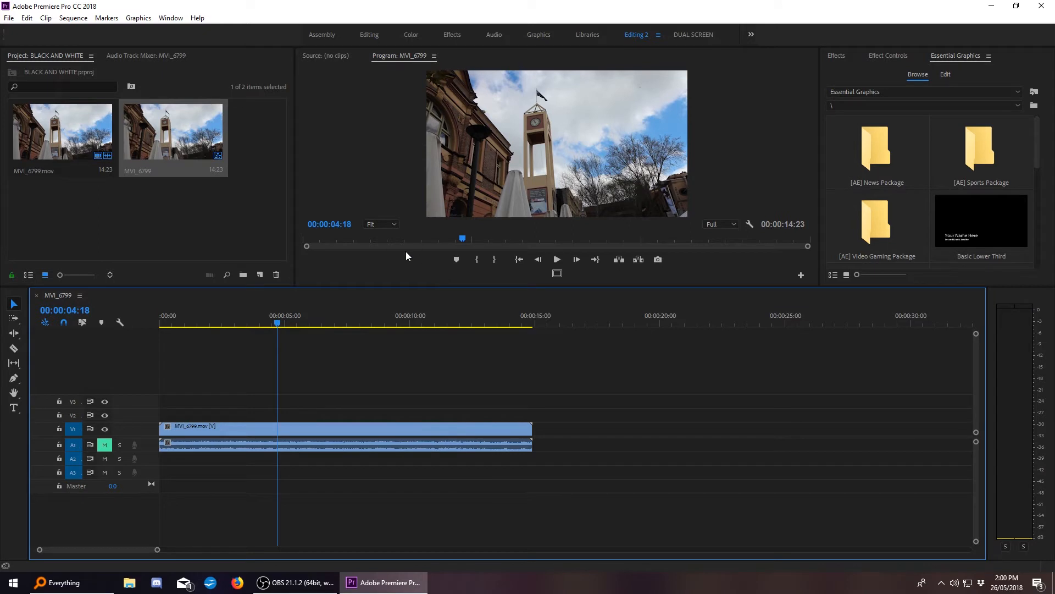
# Step: Switch to the Editing workspace and display the list of effects
pyautogui.click(844, 55)
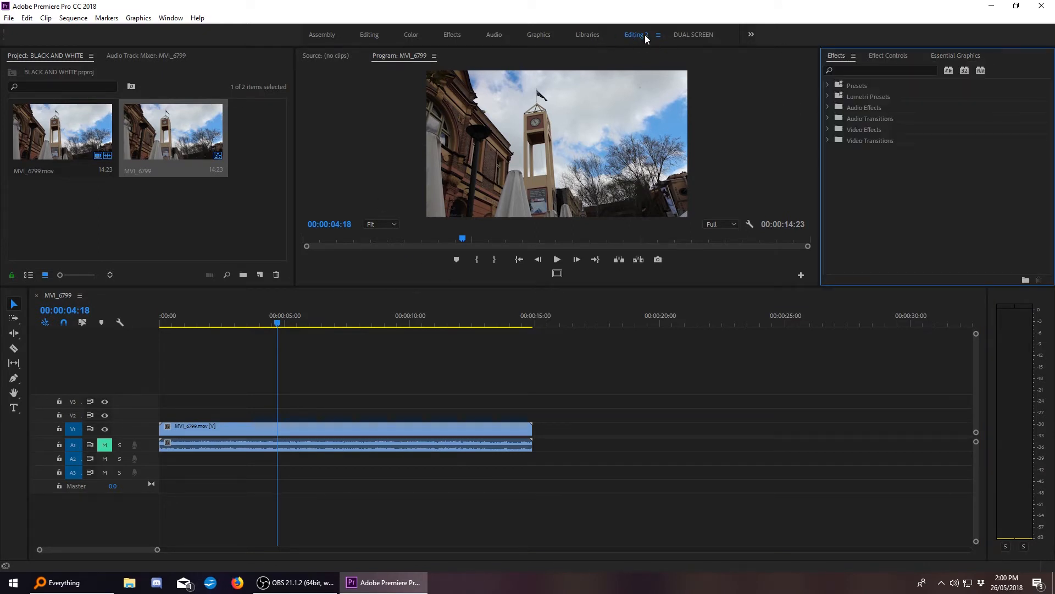
pyautogui.click(368, 35)
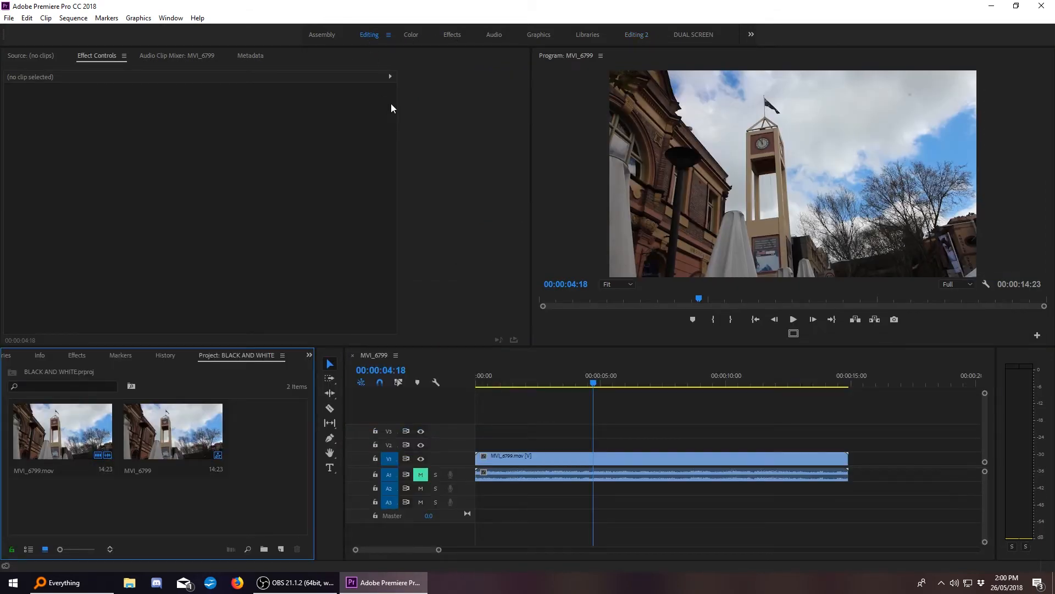
pyautogui.click(80, 357)
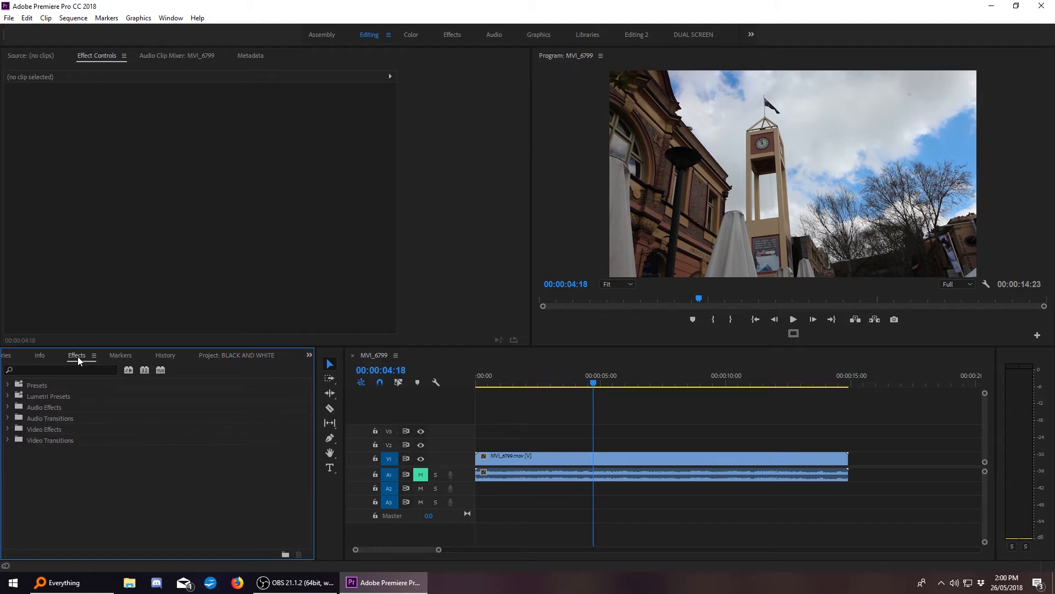
# Step: Search the effects for Lumetri Color and apply it to the MVI_6799.mov clip on track V1
pyautogui.click(56, 373)
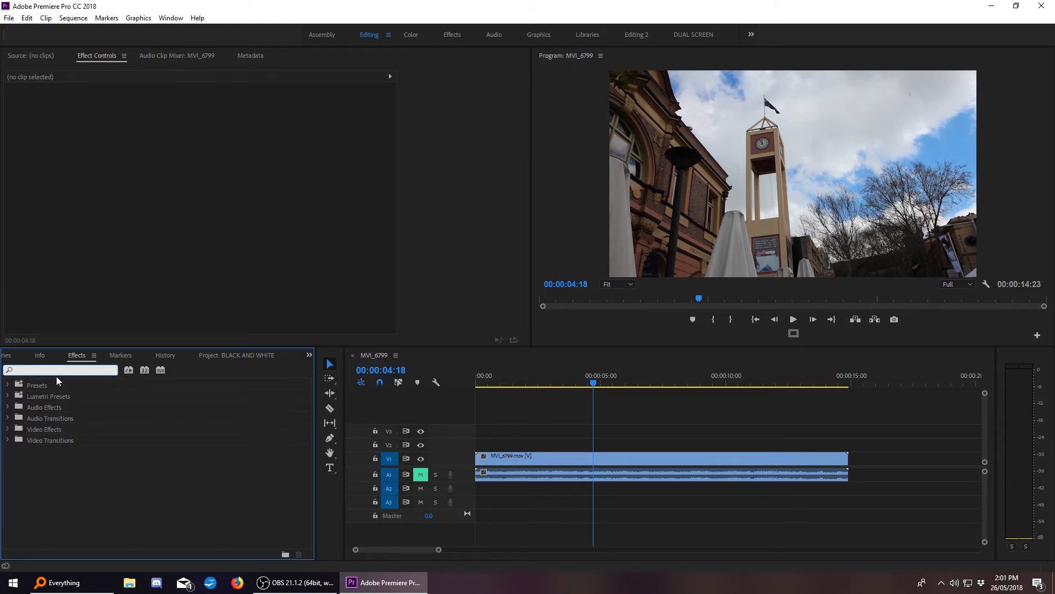
pyautogui.write('L')
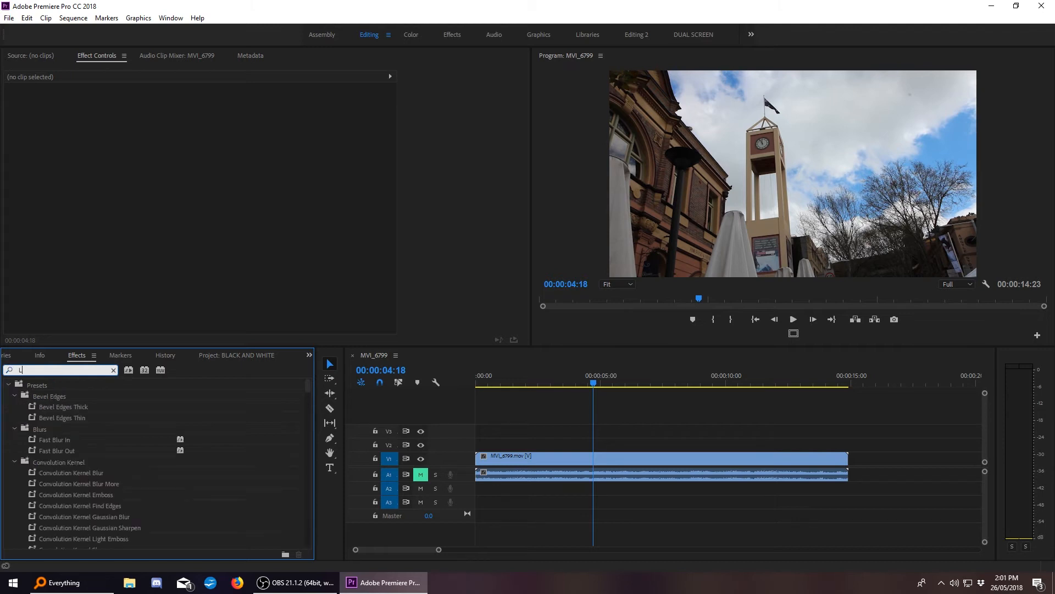
pyautogui.write('U')
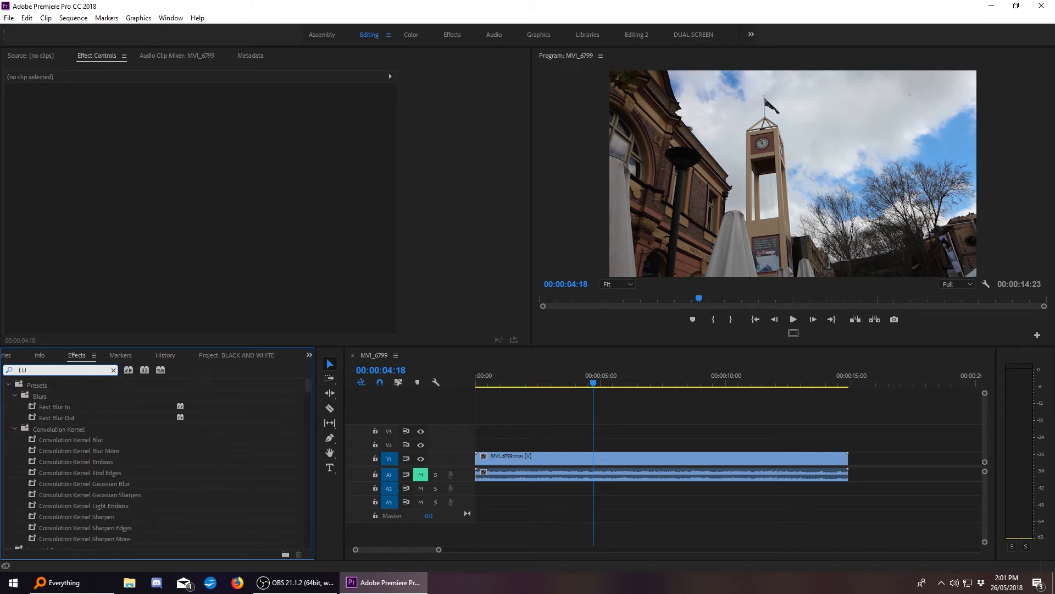
pyautogui.write('M')
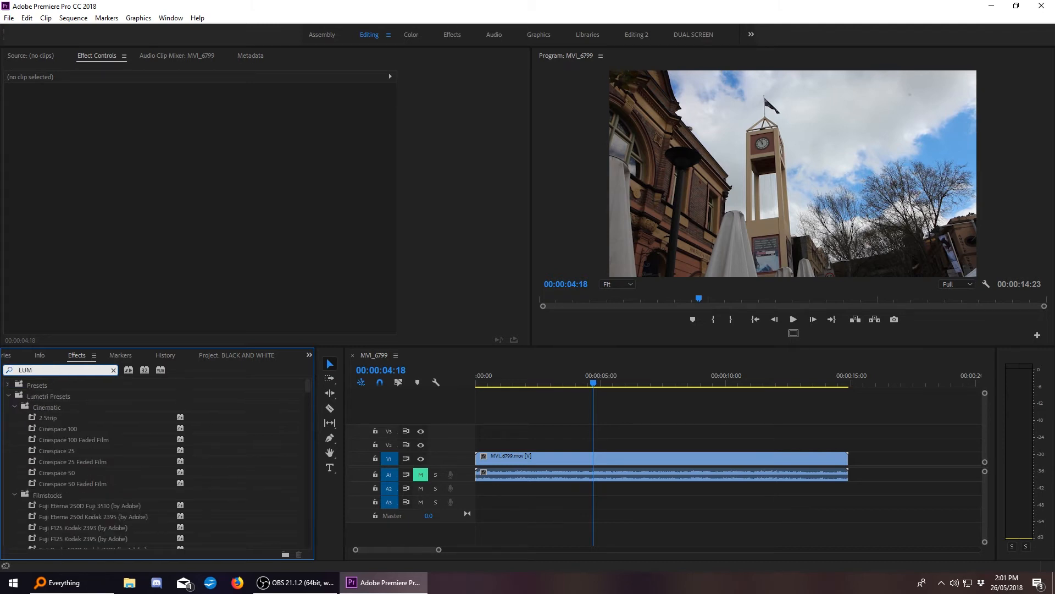
pyautogui.write('ETRI')
pyautogui.write('CO')
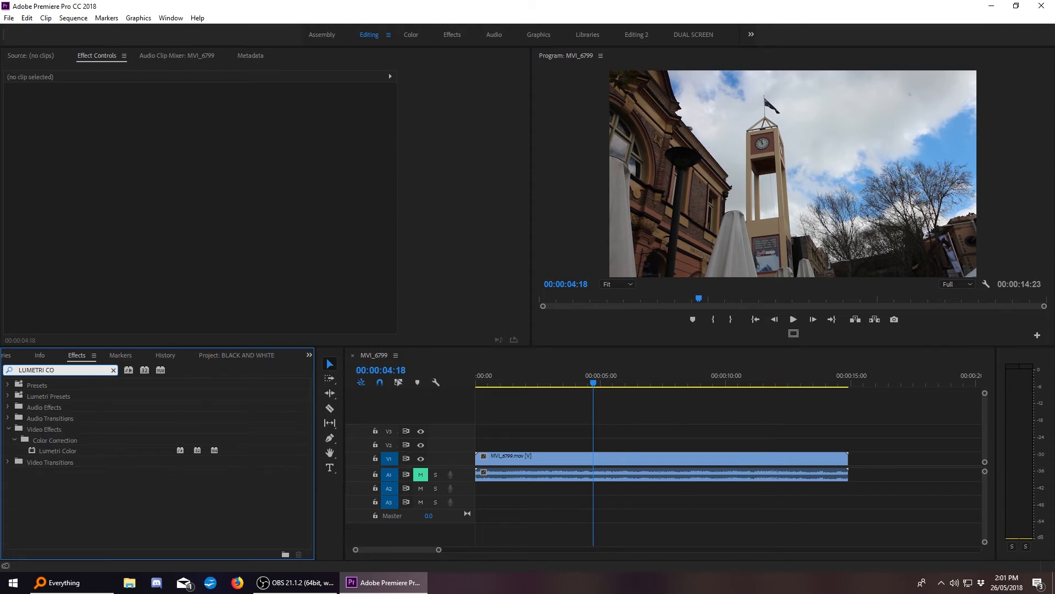
pyautogui.write('LOR')
pyautogui.click(37, 450)
pyautogui.moveTo(37, 450); pyautogui.dragTo(116, 445)
pyautogui.moveTo(151, 449); pyautogui.dragTo(543, 459)
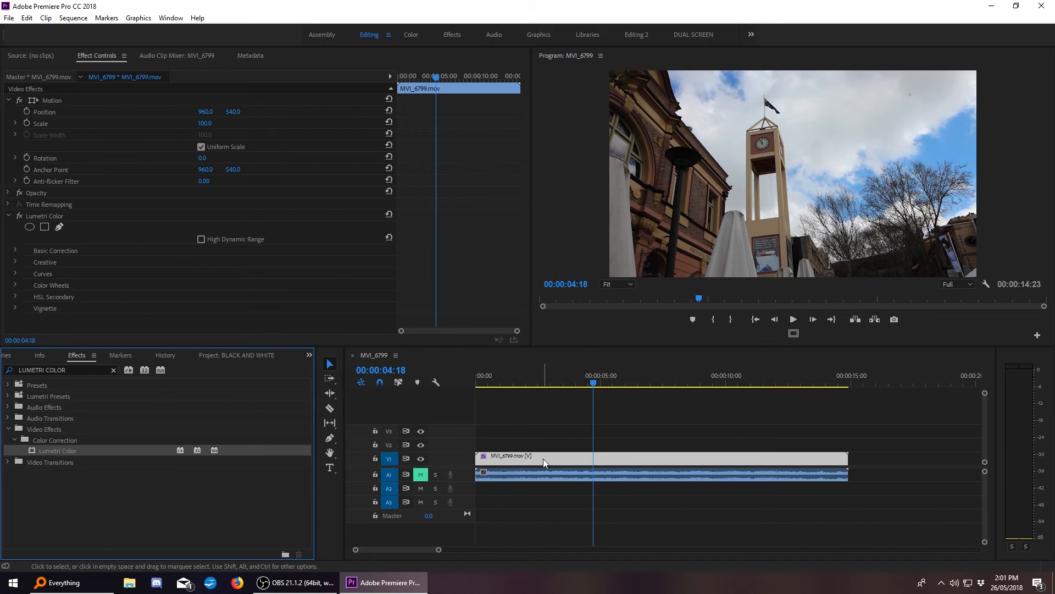
# Step: Play the sequence from its beginning for about five seconds to preview the clip
pyautogui.moveTo(600, 380); pyautogui.dragTo(483, 380)
pyautogui.press('space')
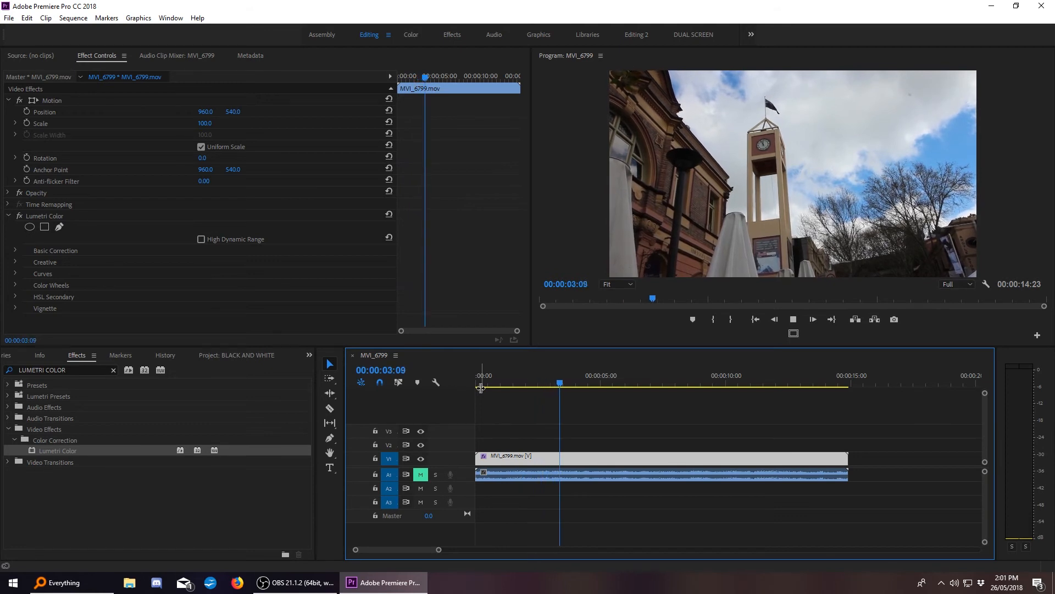
pyautogui.press('space')
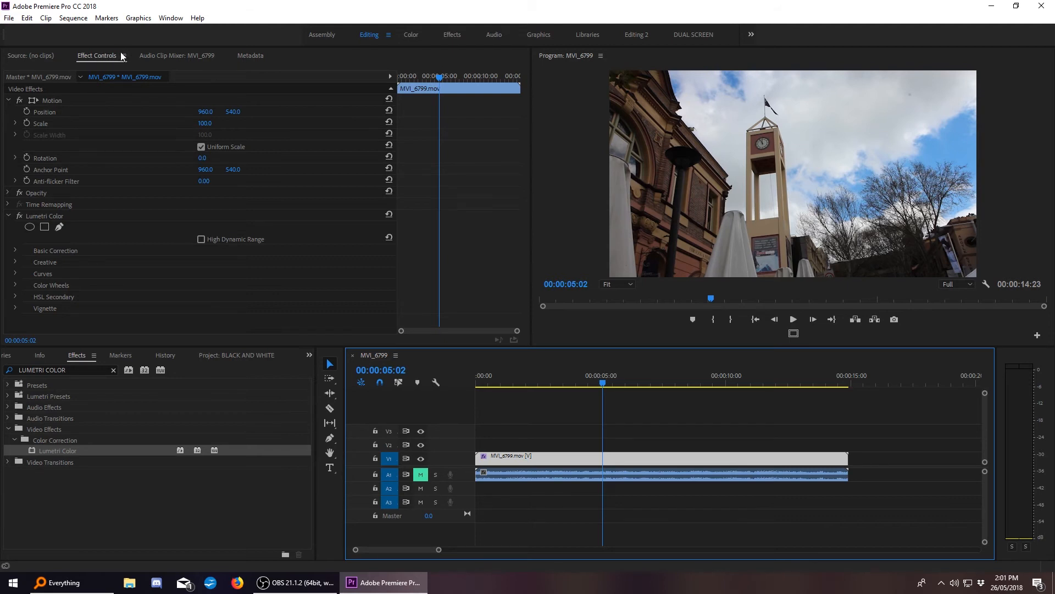
# Step: Set the Saturation in Lumetri Color's Basic Correction to 0
pyautogui.click(15, 251)
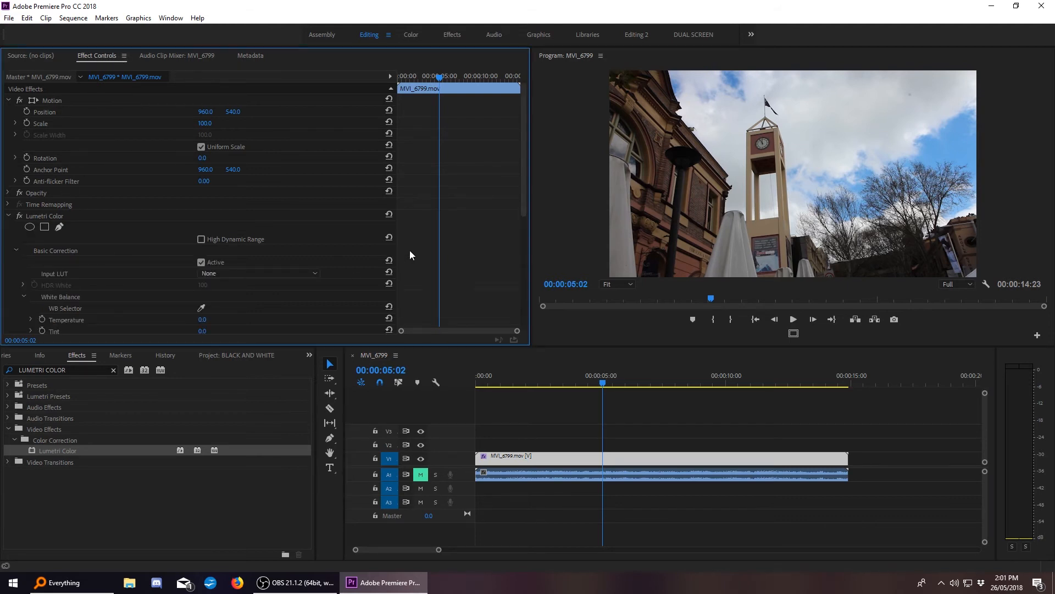
pyautogui.scroll(-5, 410, 250)
pyautogui.scroll(-1, 228, 288)
pyautogui.click(202, 283)
pyautogui.write('0')
pyautogui.press('Return')
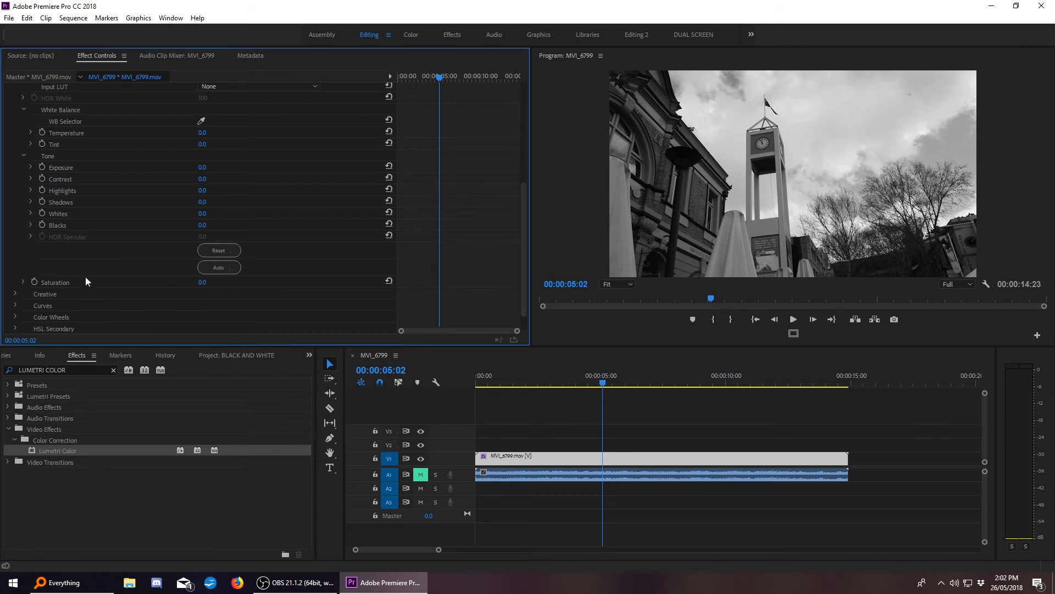
# Step: Try the Lumetri Color Saturation at 300 for comparison and bring it back to 0
pyautogui.moveTo(199, 283); pyautogui.dragTo(308, 282)
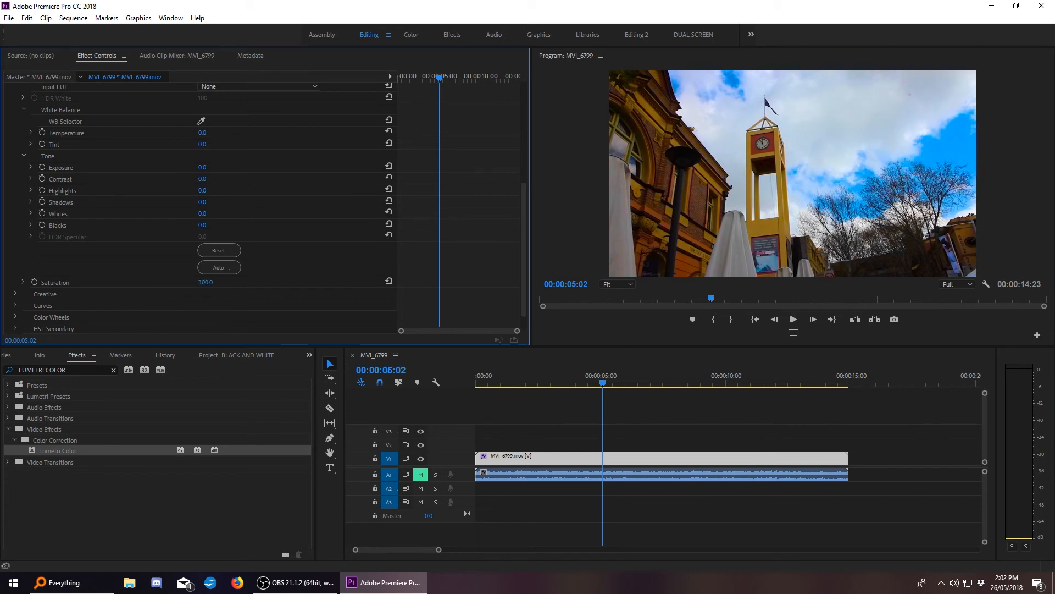
pyautogui.moveTo(679, 257); pyautogui.dragTo(515, 255)
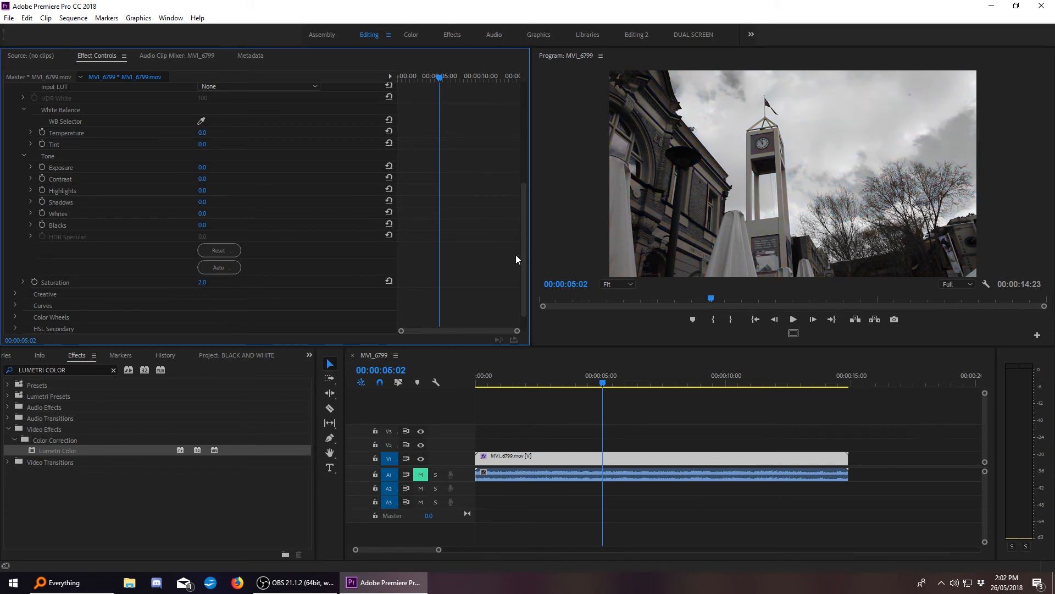
pyautogui.moveTo(201, 284); pyautogui.dragTo(194, 284)
# Step: Raise the Contrast under Lumetri Color's Tone settings to about 112
pyautogui.moveTo(202, 178); pyautogui.dragTo(270, 179)
pyautogui.moveTo(204, 178); pyautogui.dragTo(209, 178)
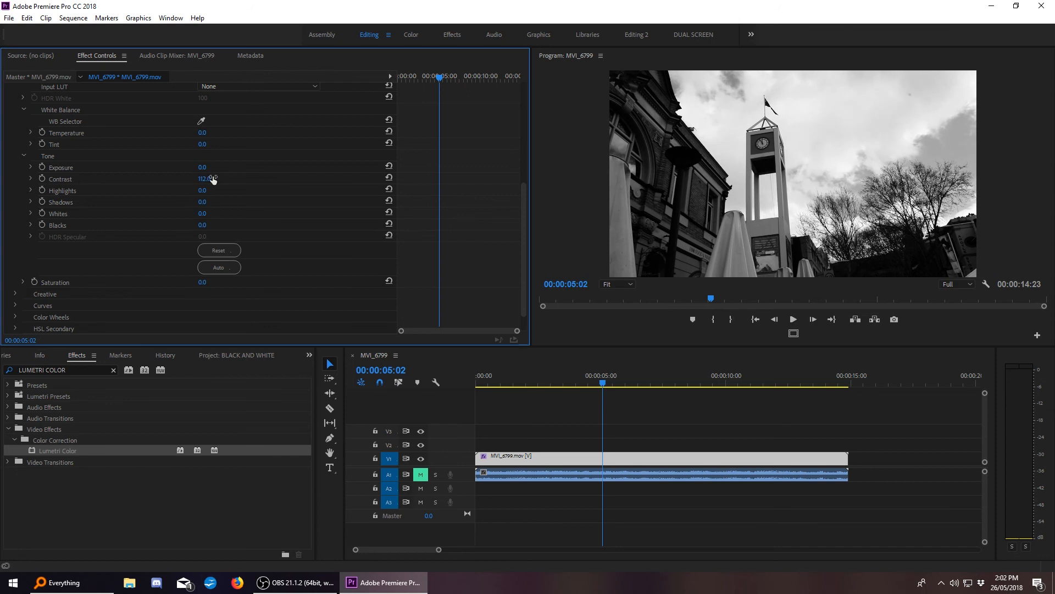